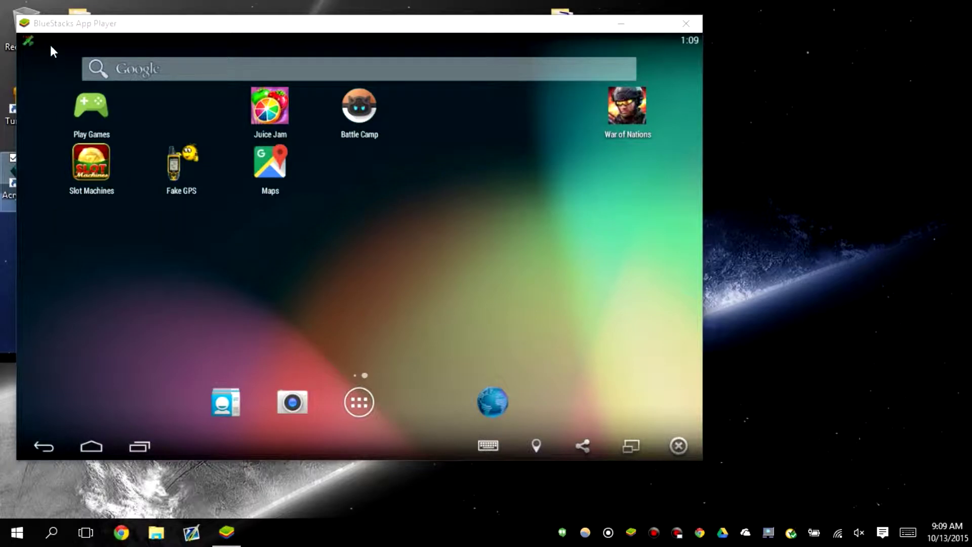
Launch Google Maps and search for 'pizza hut' via the 'pizza' suggestions
drag(59, 37, 153, 53)
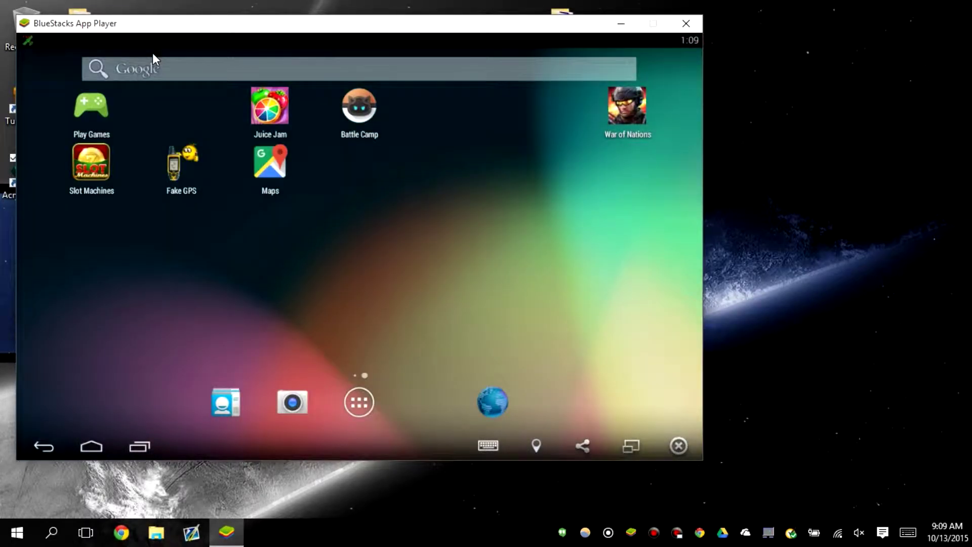
click(284, 154)
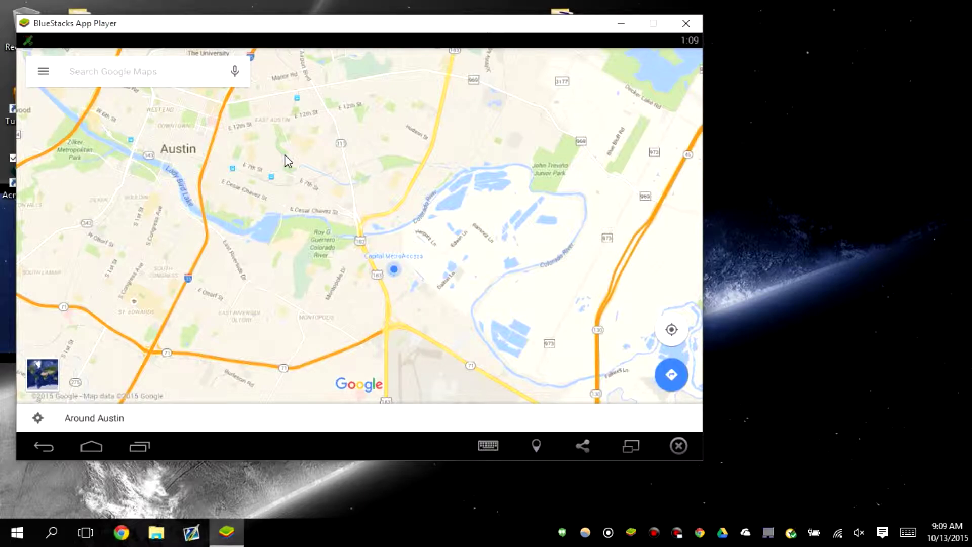
click(181, 82)
text(pizz)
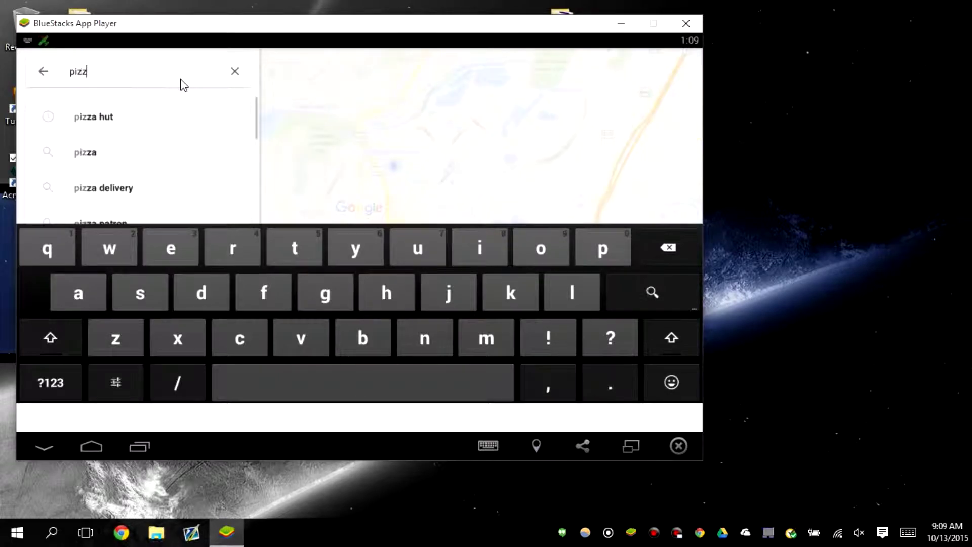
text(a)
click(163, 117)
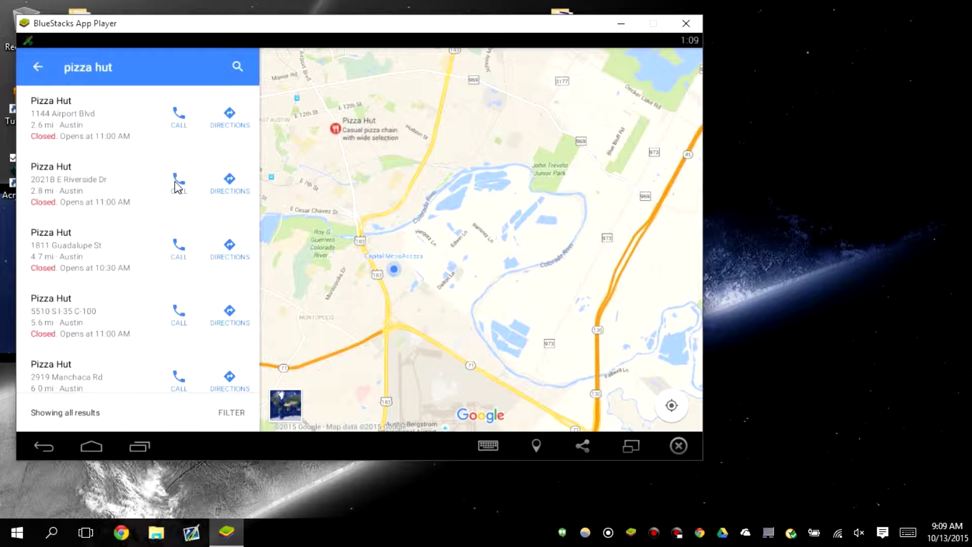
Scroll through the list of Pizza Hut locations around Austin
drag(99, 288, 162, 174)
scroll(162, 175, down, 5)
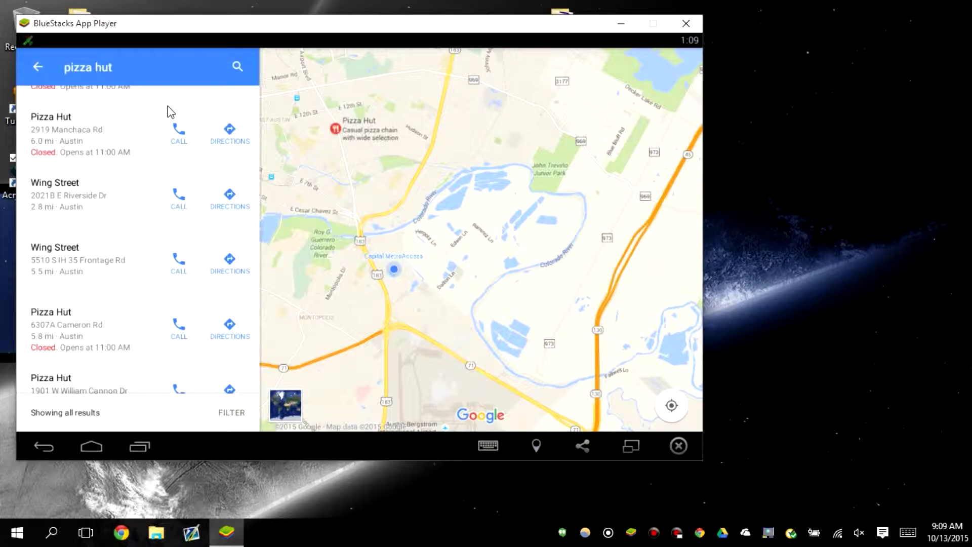
drag(168, 106, 162, 358)
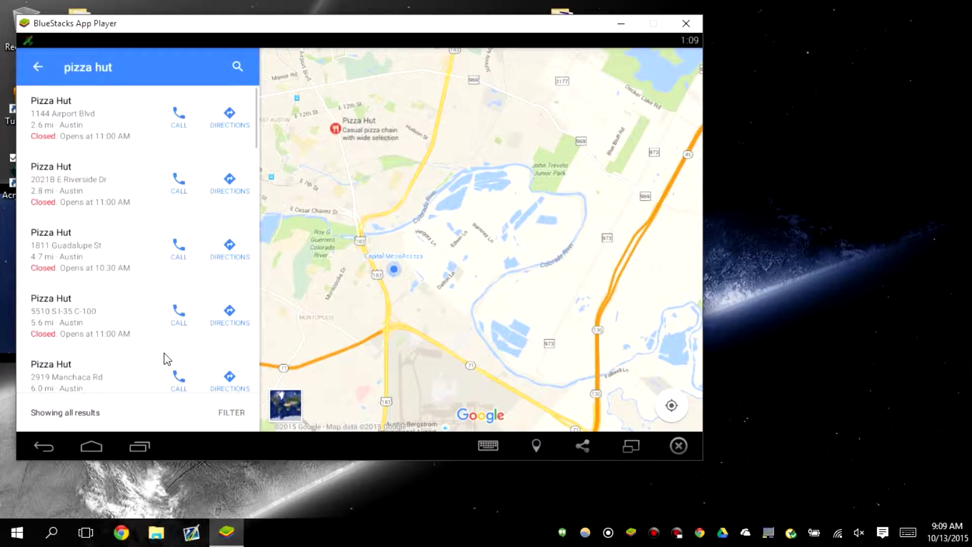
drag(167, 393, 221, 408)
drag(212, 210, 191, 334)
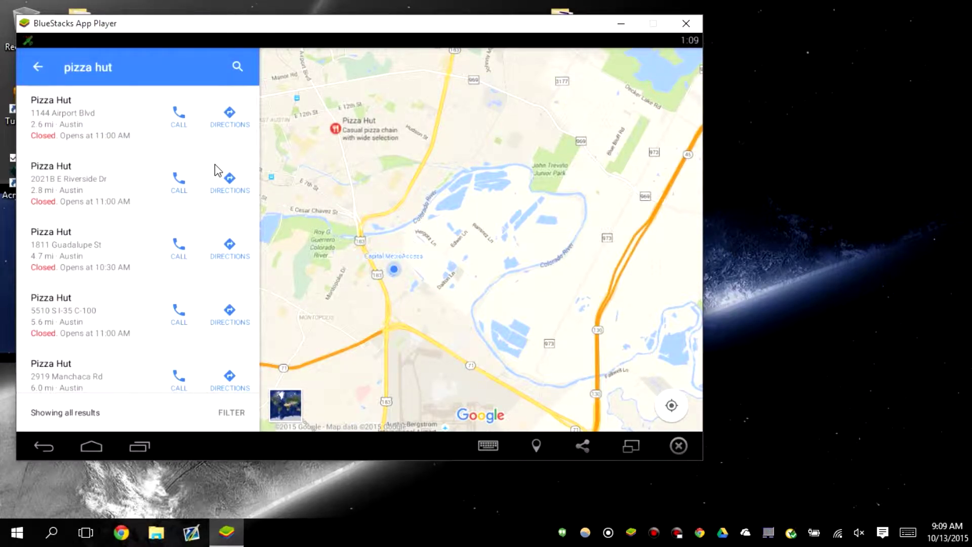
Open the 1144 Airport Blvd Pizza Hut, expand its weekly hours and browse its details
click(228, 137)
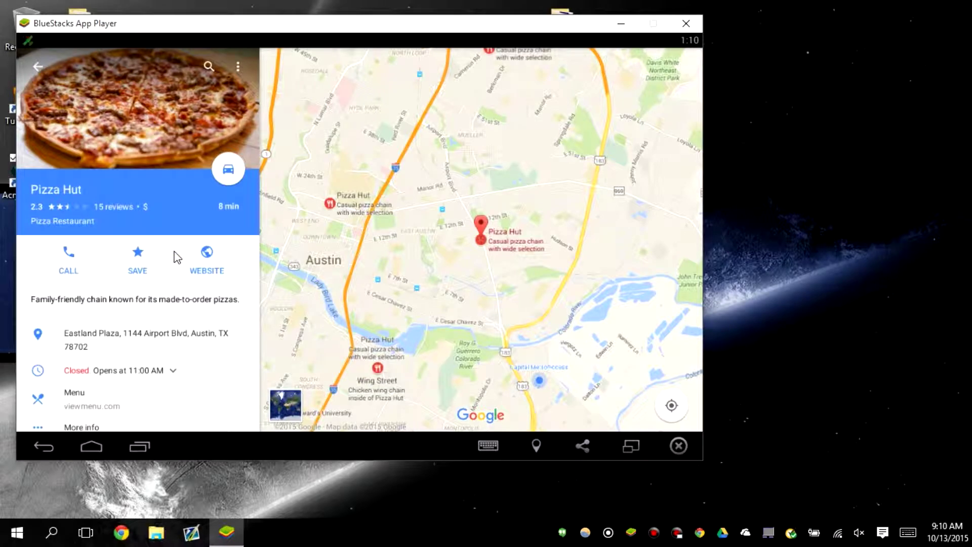
click(174, 370)
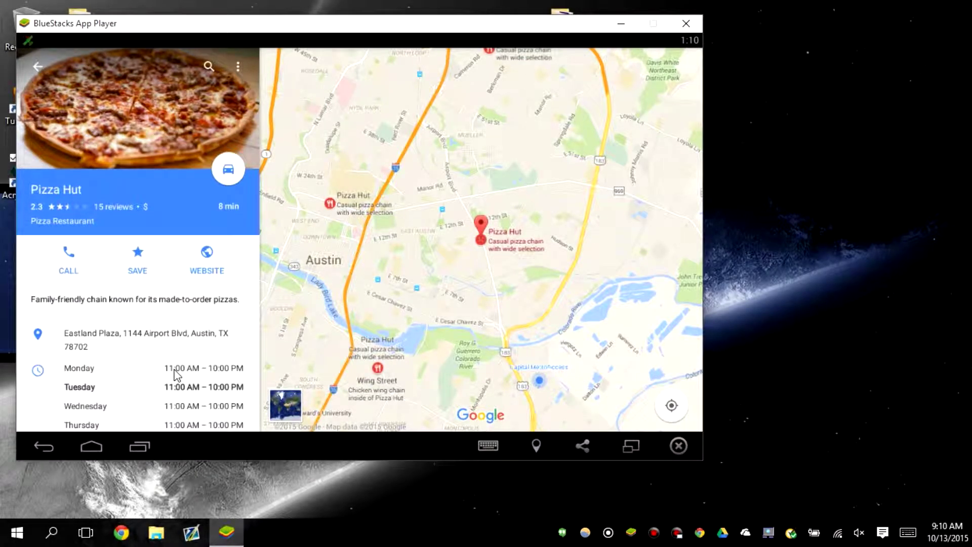
drag(192, 367, 249, 59)
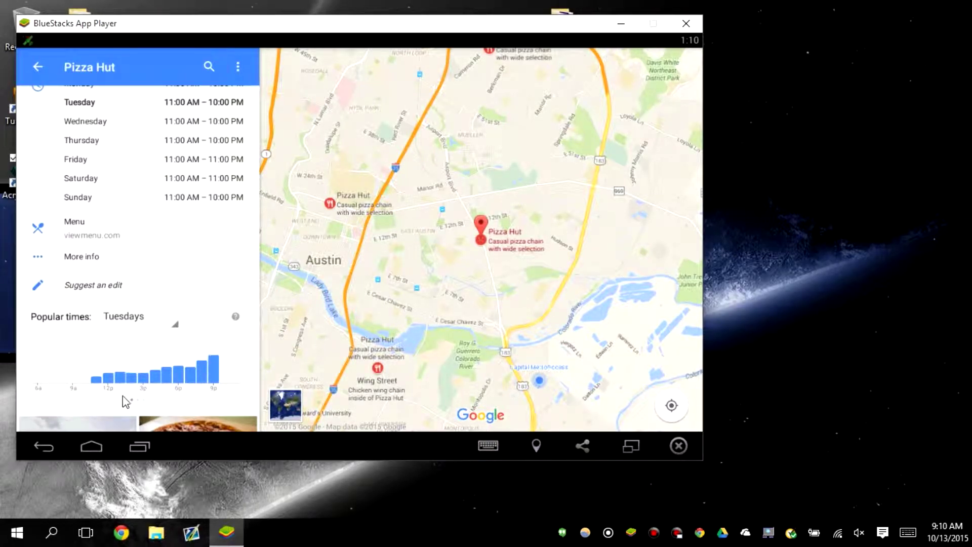
drag(154, 363, 165, 412)
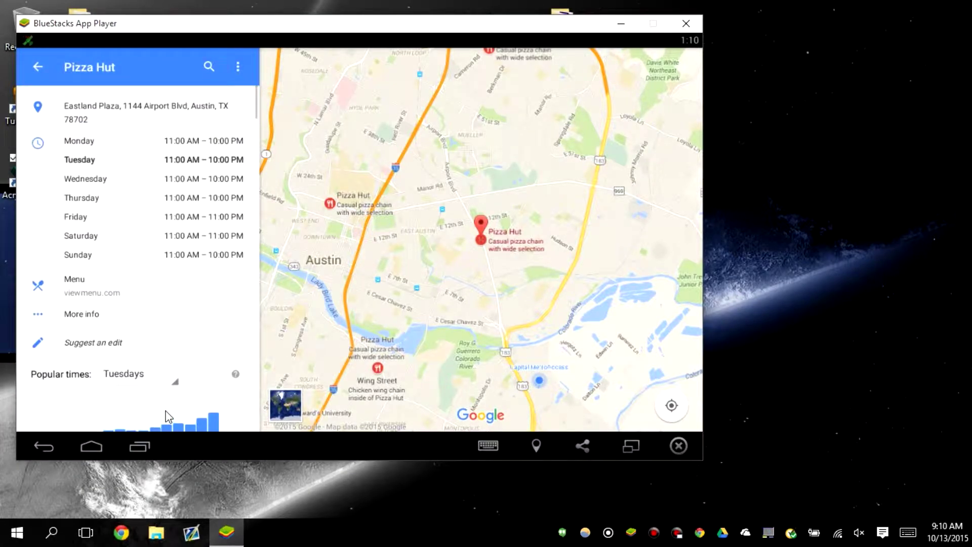
drag(211, 300, 215, 330)
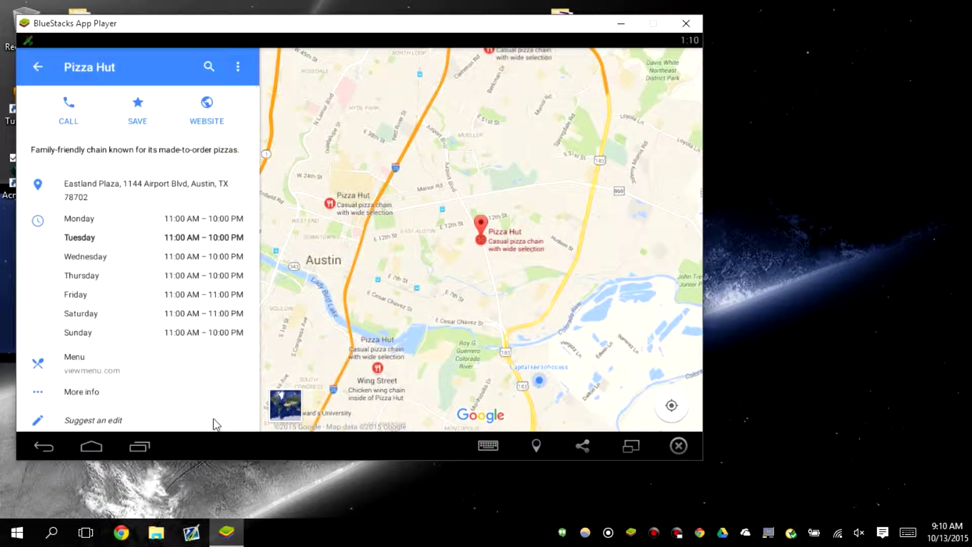
drag(173, 187, 175, 379)
click(237, 67)
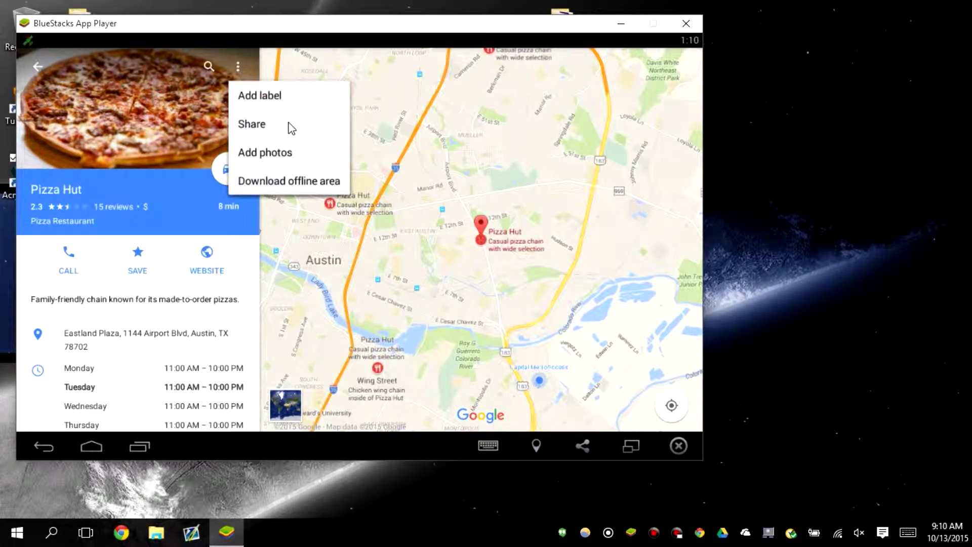
click(147, 199)
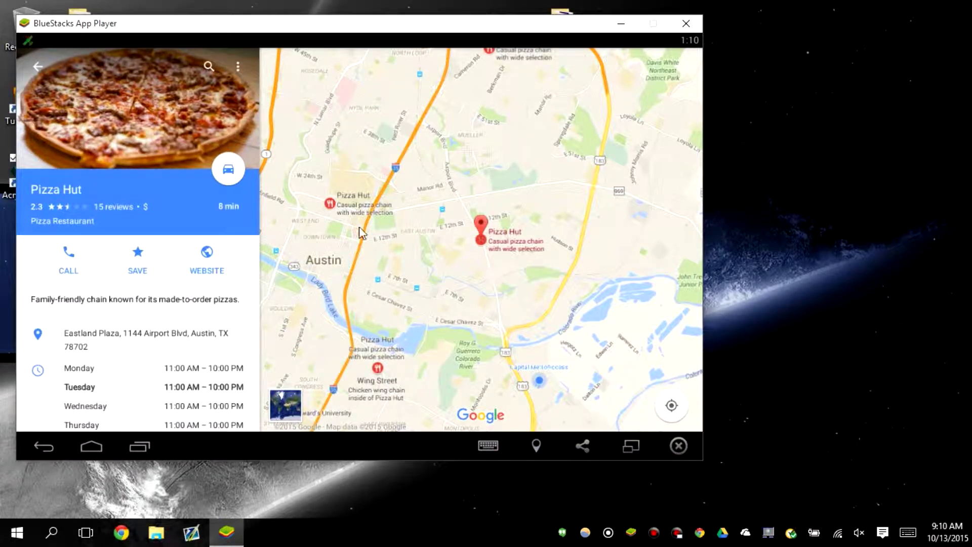
Get driving directions to this Pizza Hut and set the route to avoid ferries
click(227, 171)
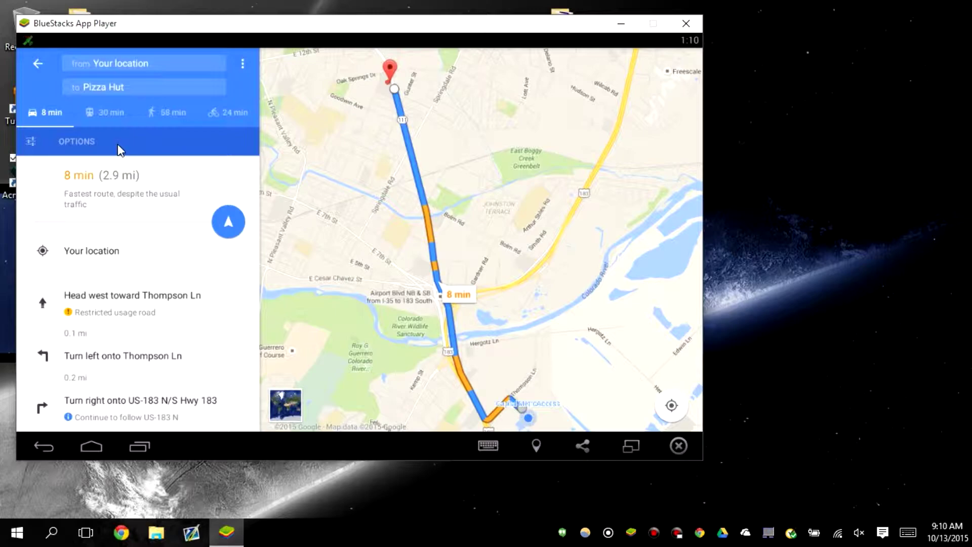
click(80, 146)
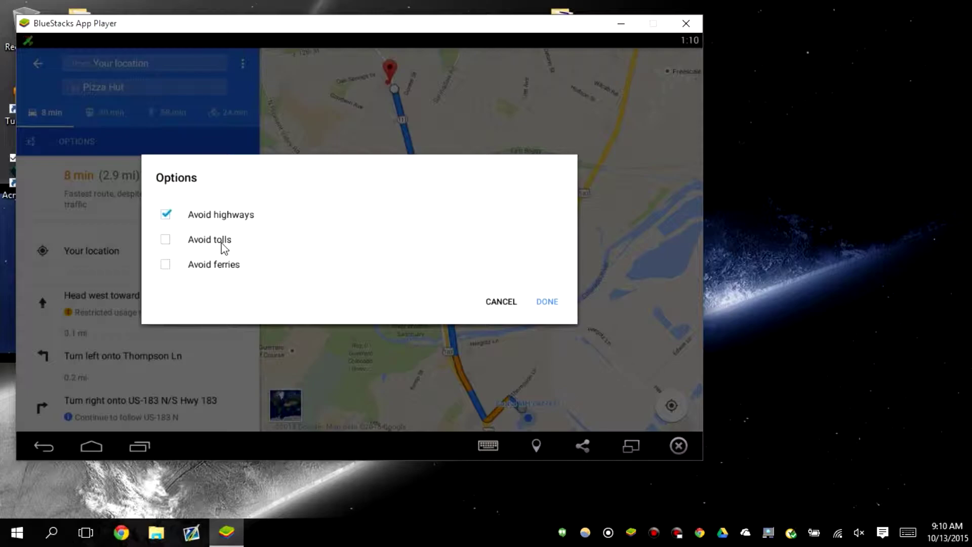
click(224, 265)
click(547, 301)
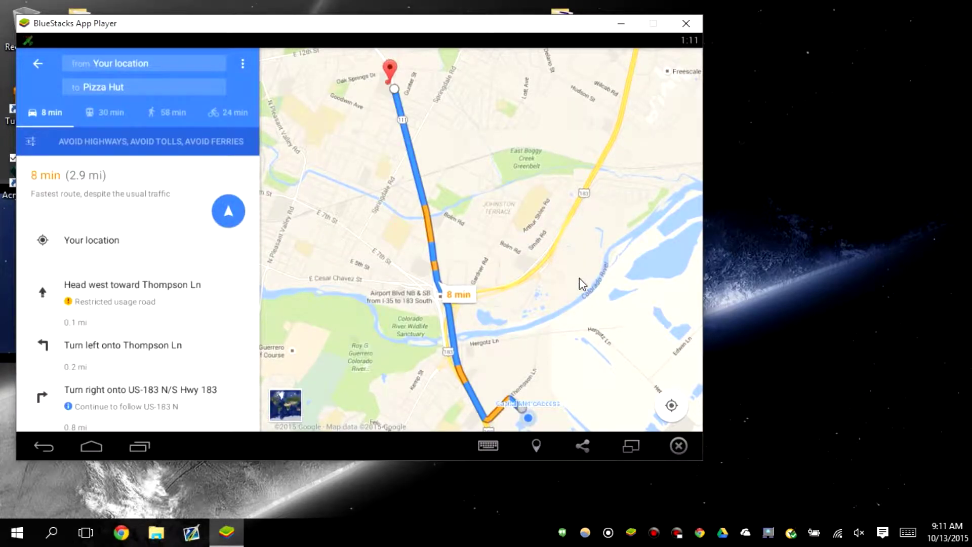
Recheck route options and confirm avoiding highways, tolls and ferries
drag(538, 278, 560, 152)
drag(543, 223, 535, 254)
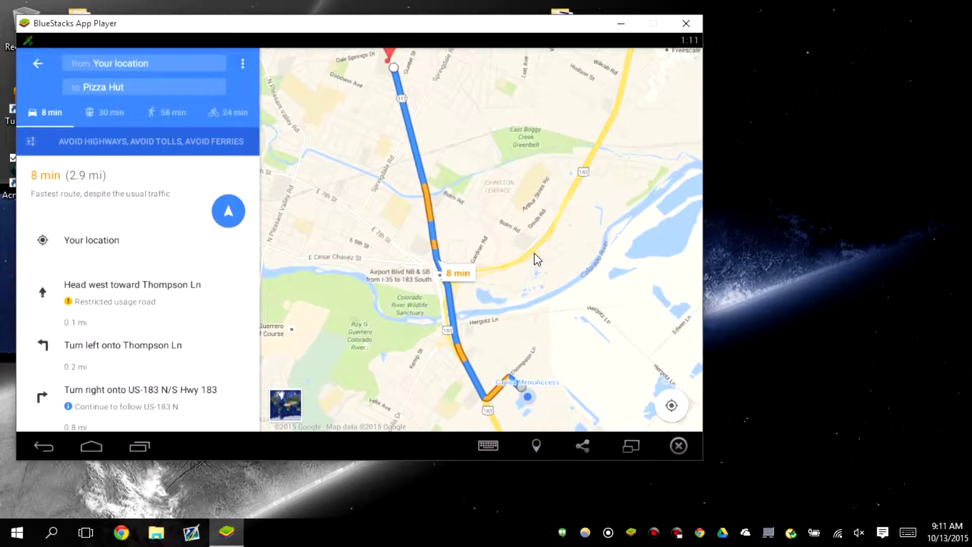
click(241, 66)
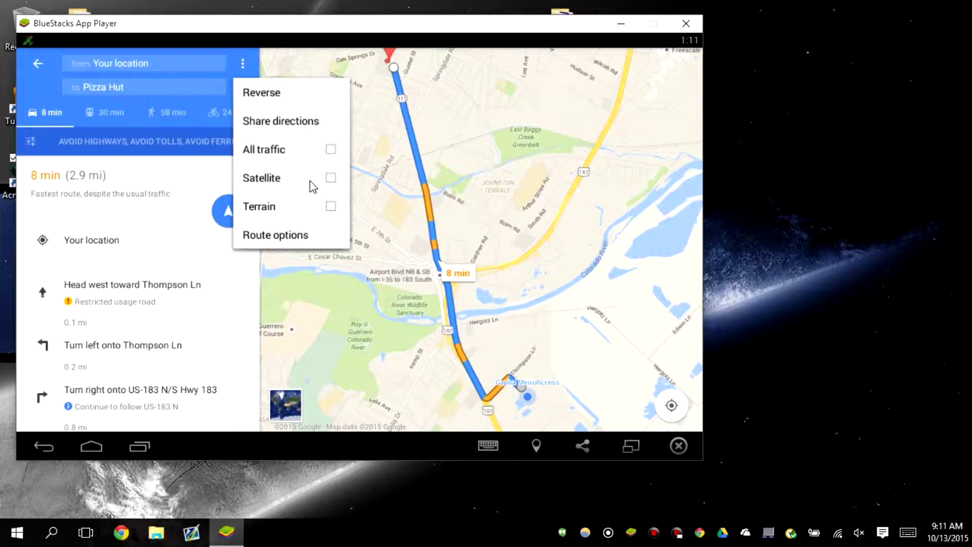
click(312, 235)
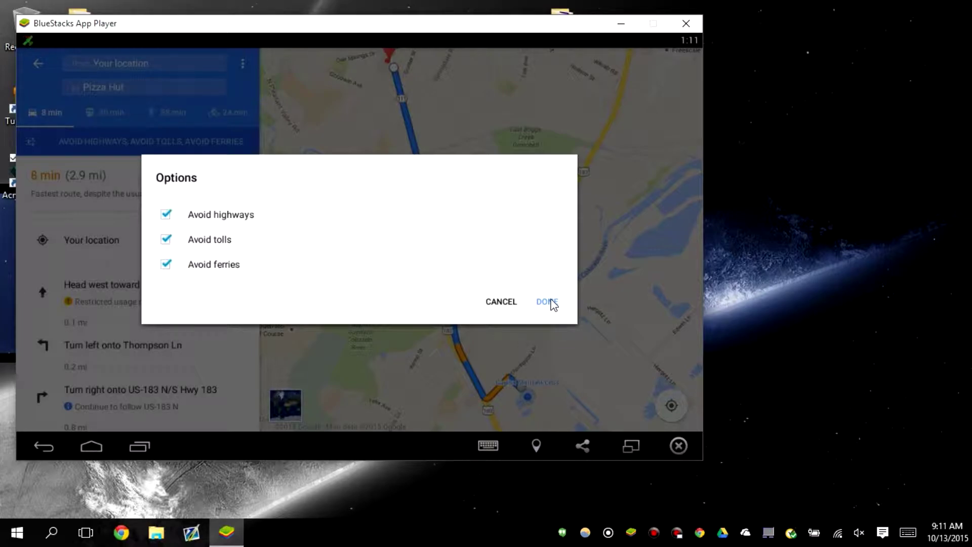
click(547, 302)
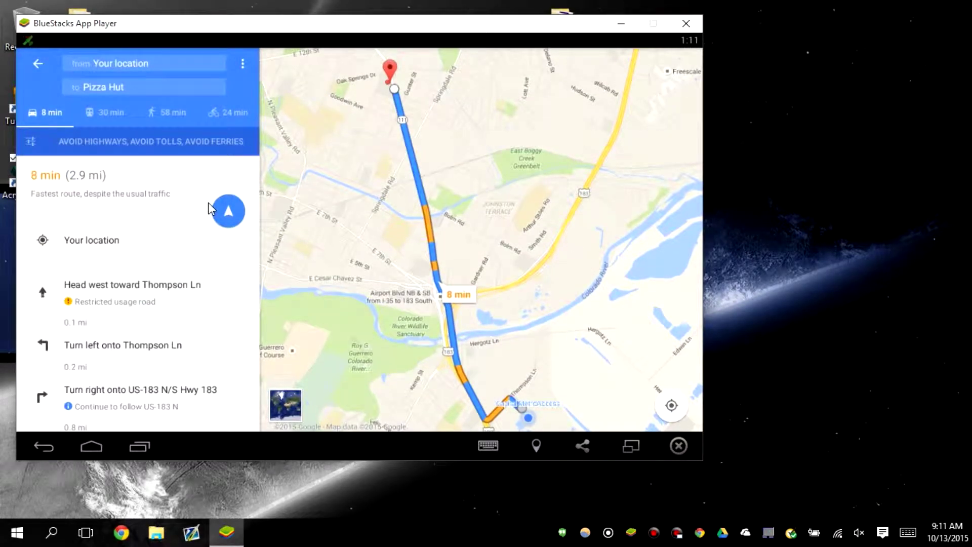
Start navigation to Pizza Hut, accepting the beta and closing-time warnings, then re-center the map
click(227, 214)
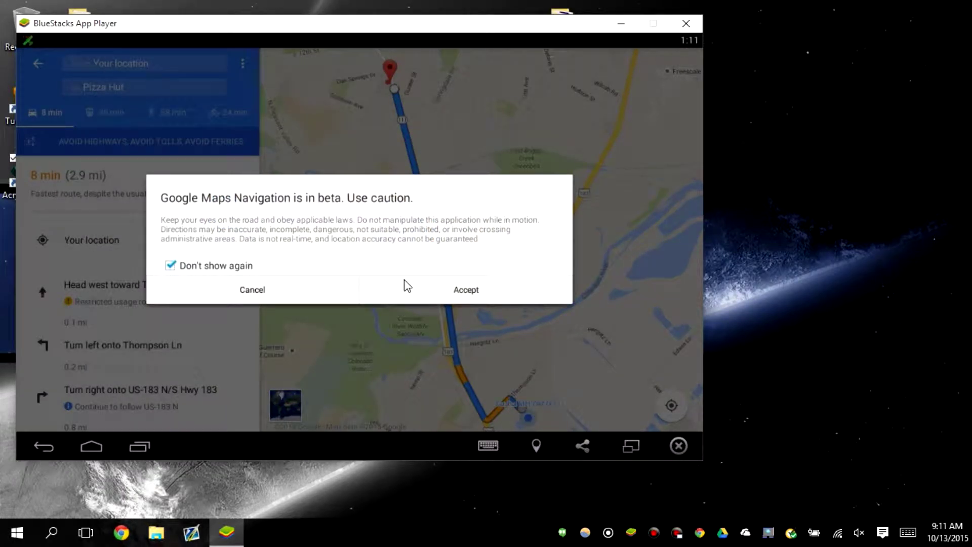
click(416, 288)
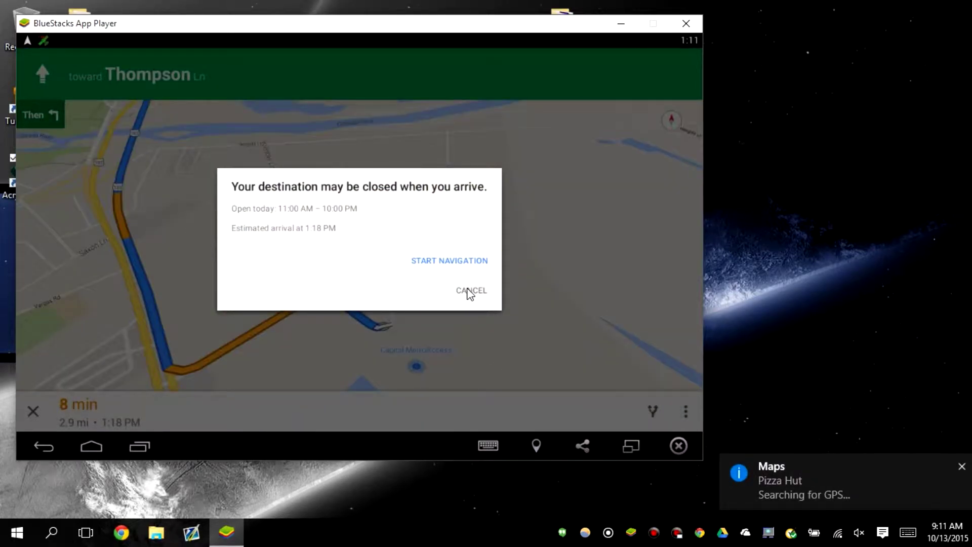
click(464, 263)
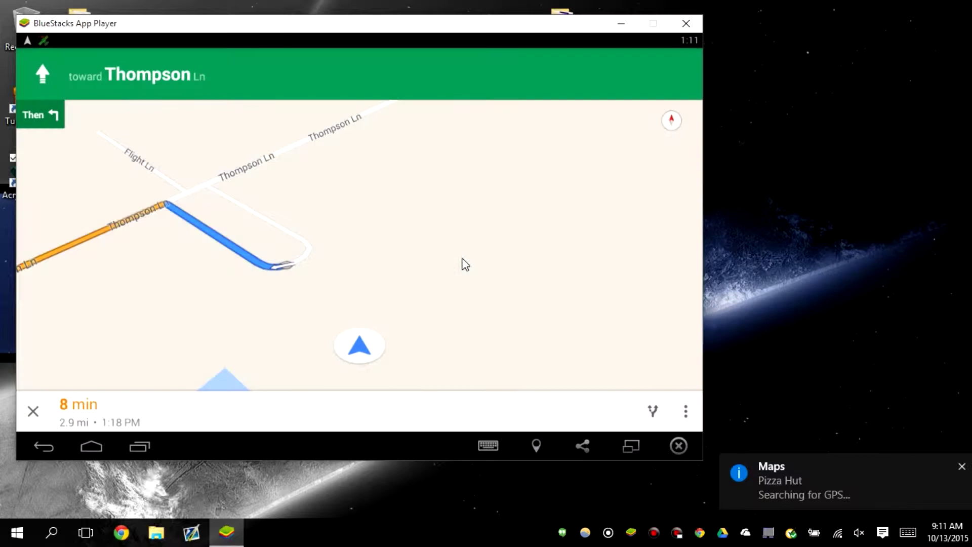
scroll(466, 187, down, 2)
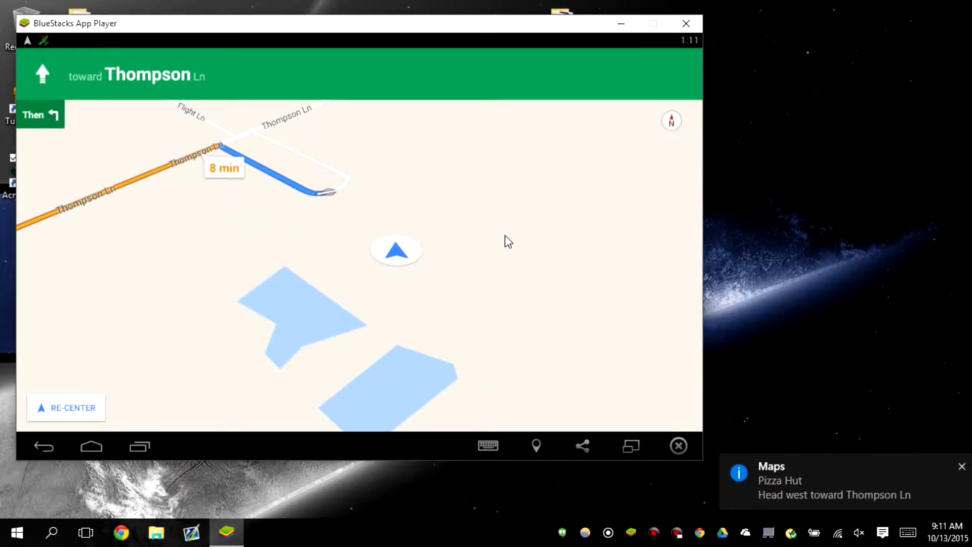
click(83, 408)
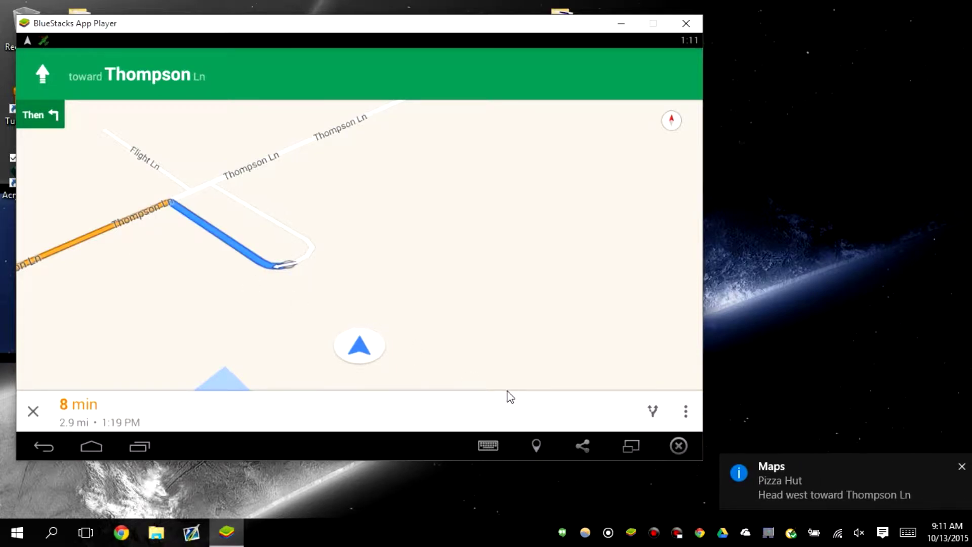
Preview the route overview, then switch satellite imagery on and back off
click(654, 412)
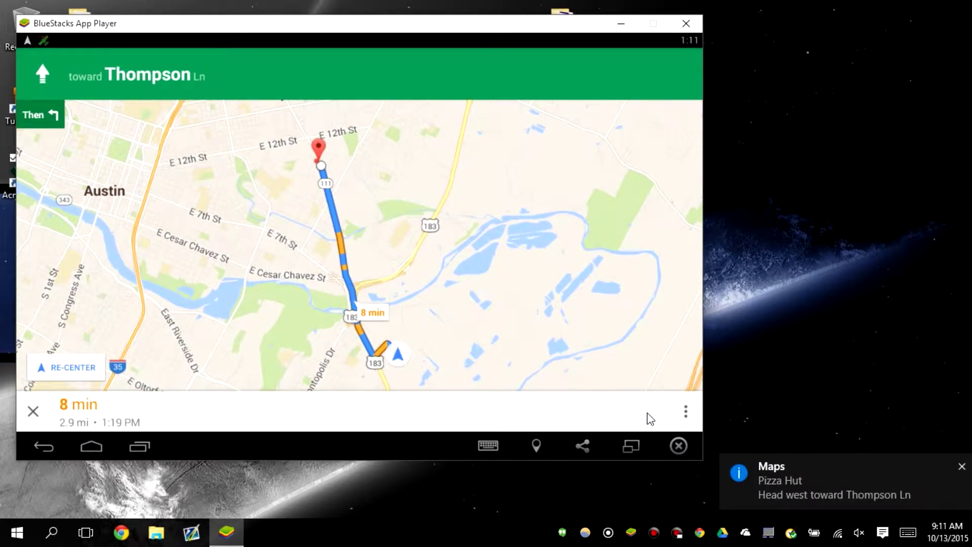
click(73, 367)
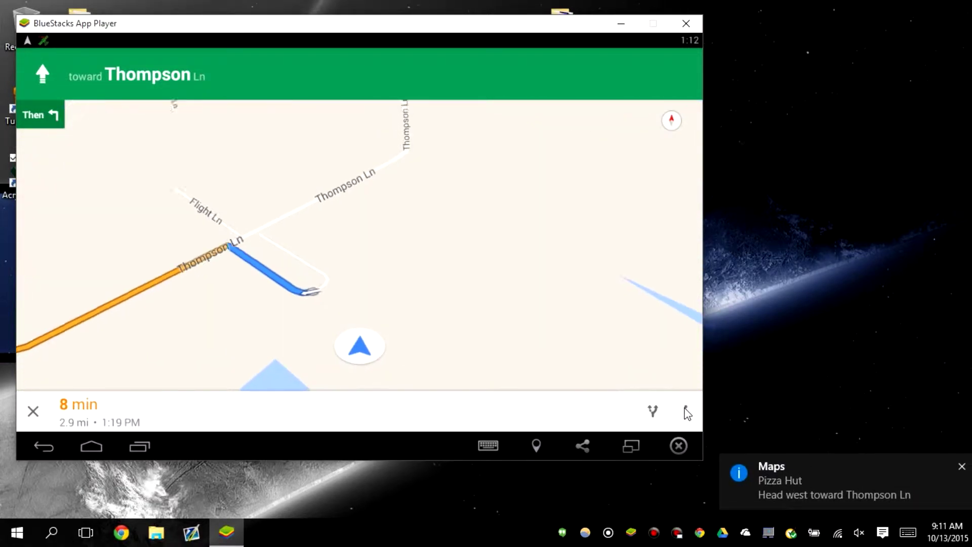
click(685, 411)
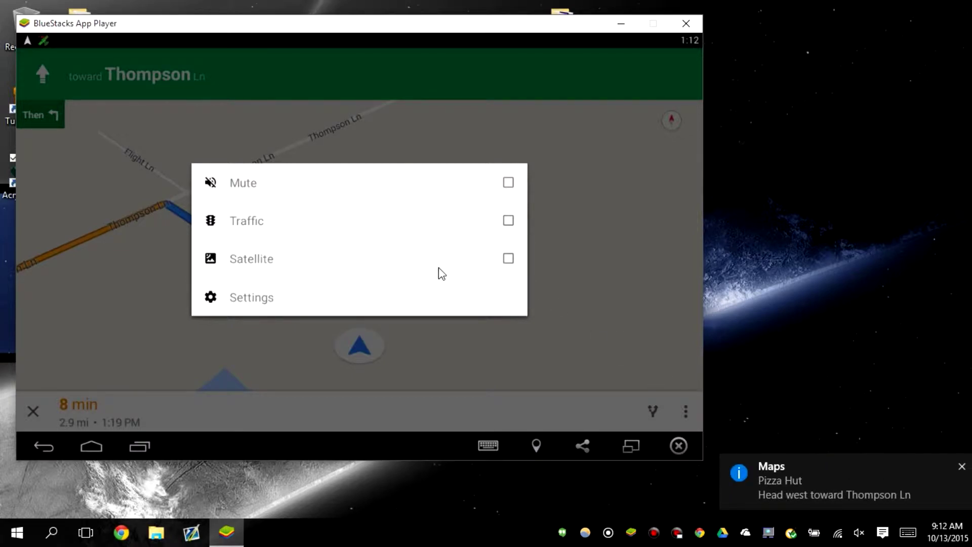
click(361, 260)
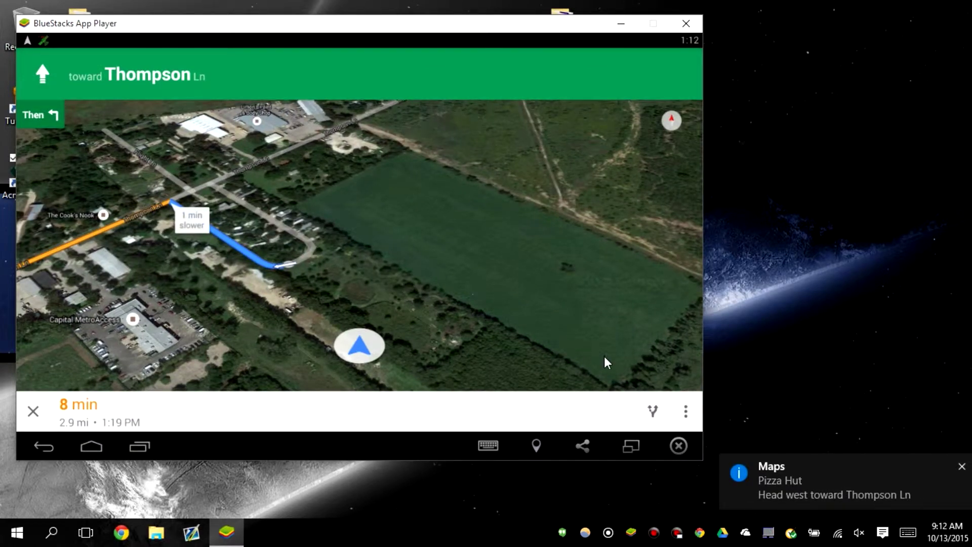
click(685, 411)
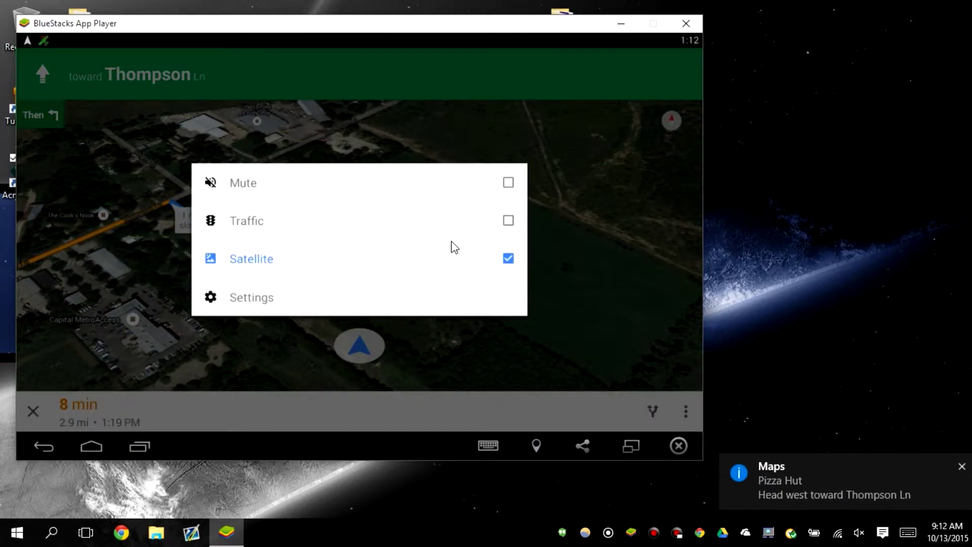
click(462, 257)
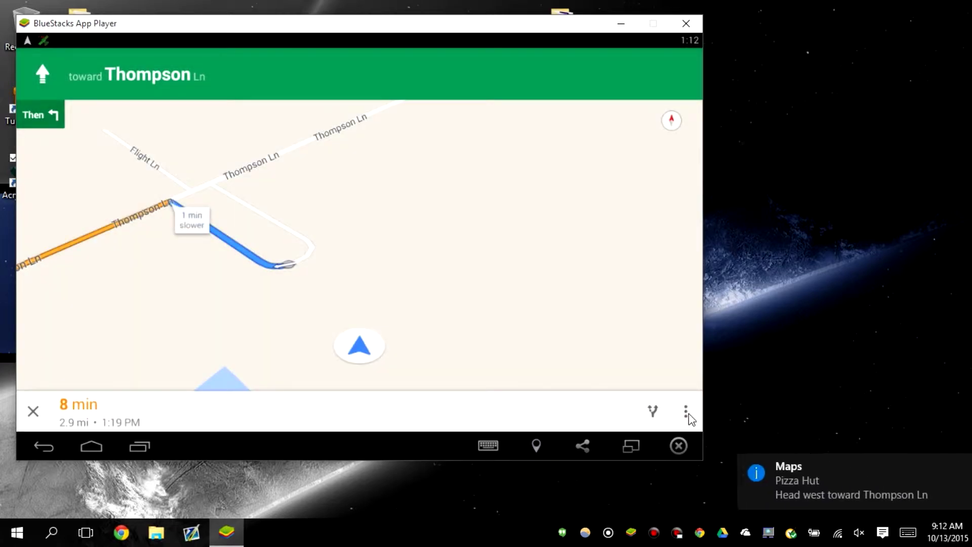
Turn on the traffic layer and inspect the route from Thompson Ln to S Hwy 183
click(685, 411)
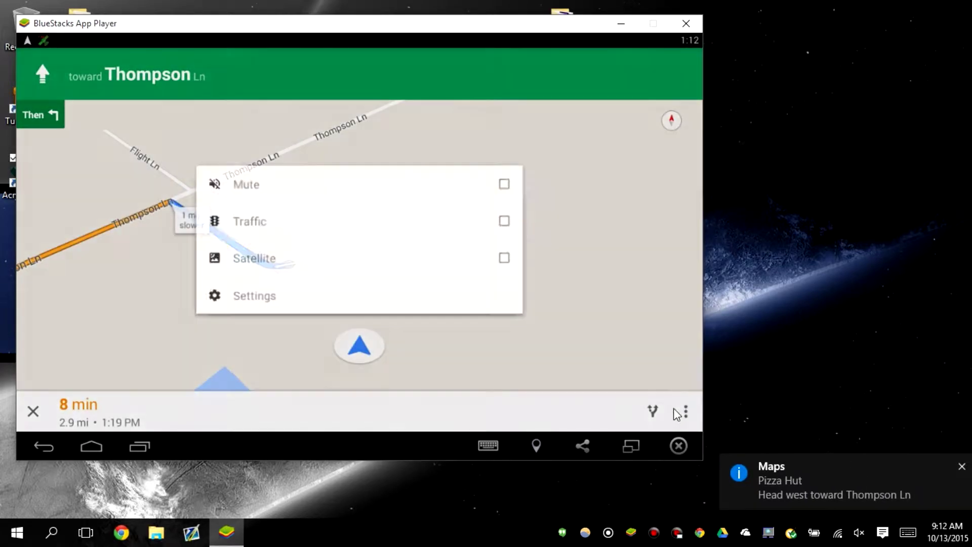
click(474, 229)
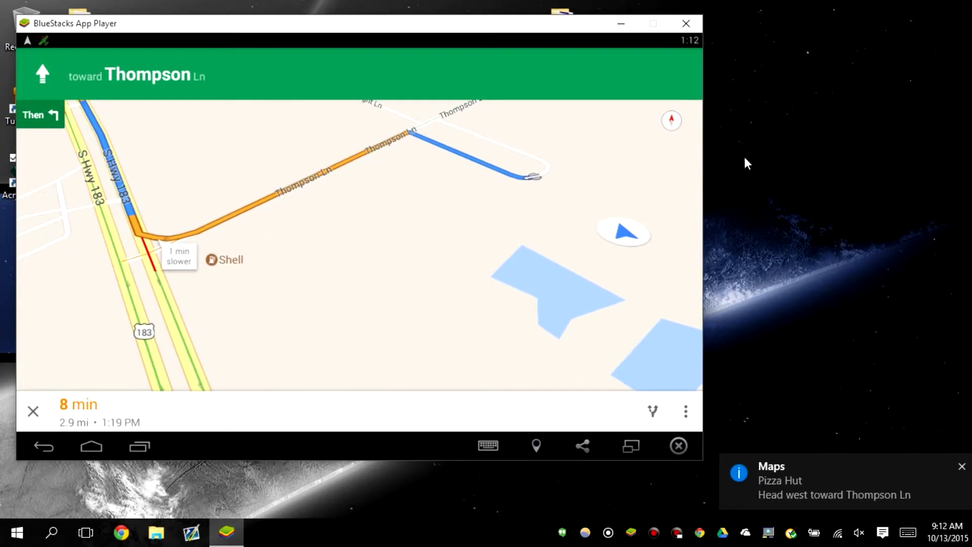
drag(218, 198, 414, 174)
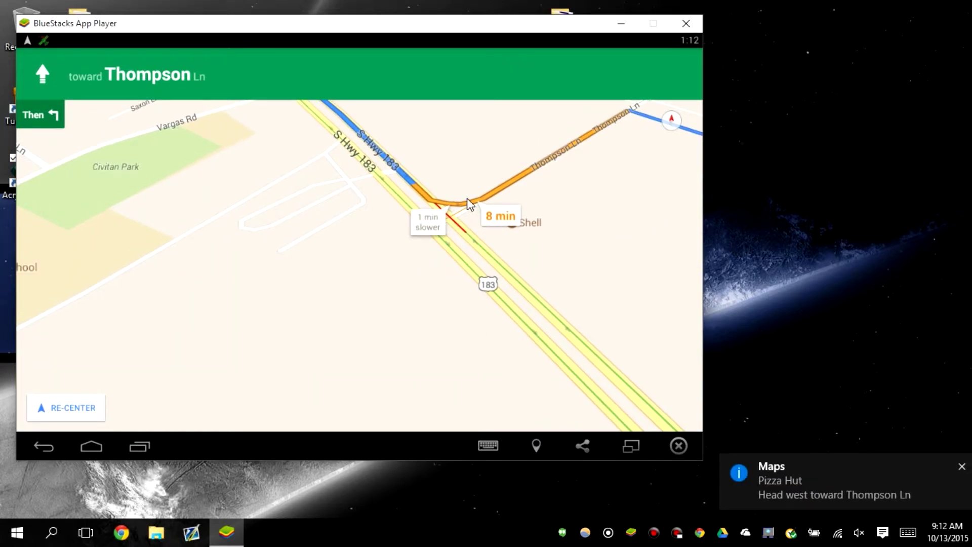
drag(467, 199, 518, 335)
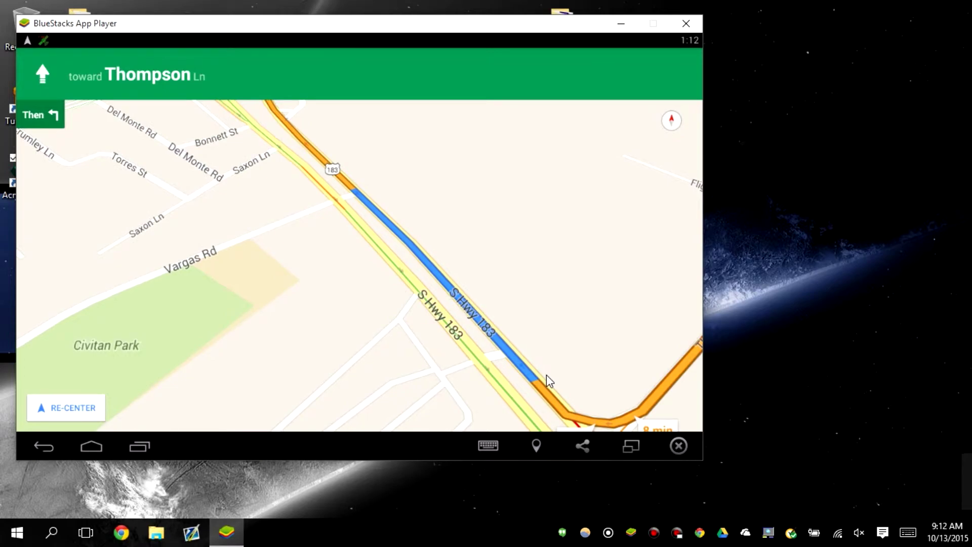
drag(546, 374, 147, 251)
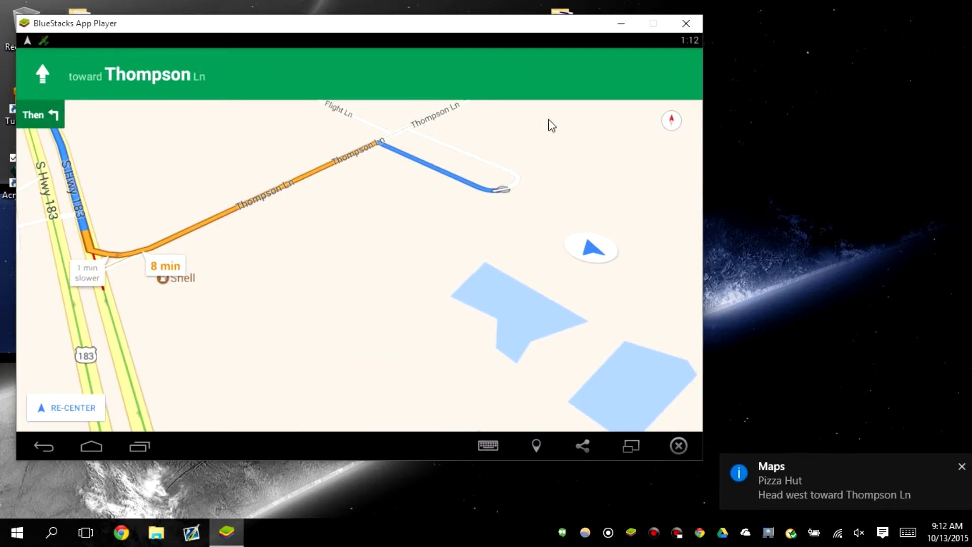